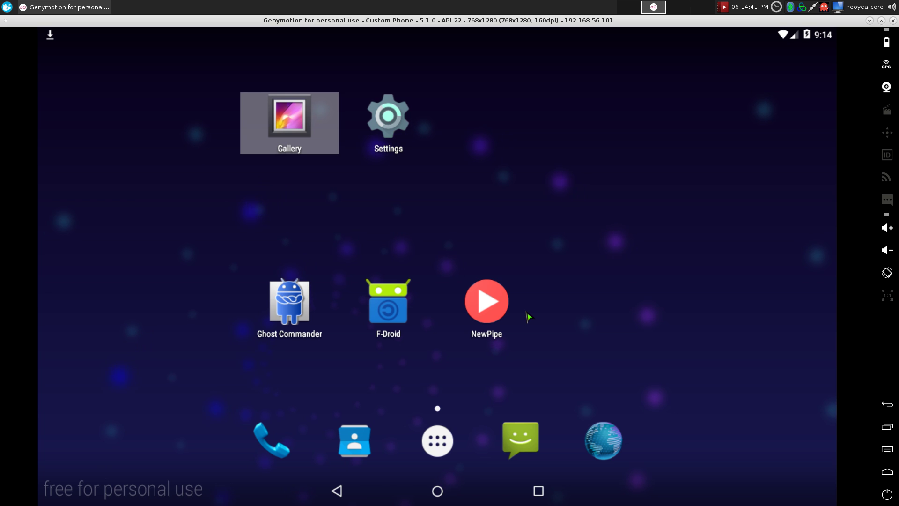
Step: Open NewPipe and search for "gotbletu"
left_click(498, 317)
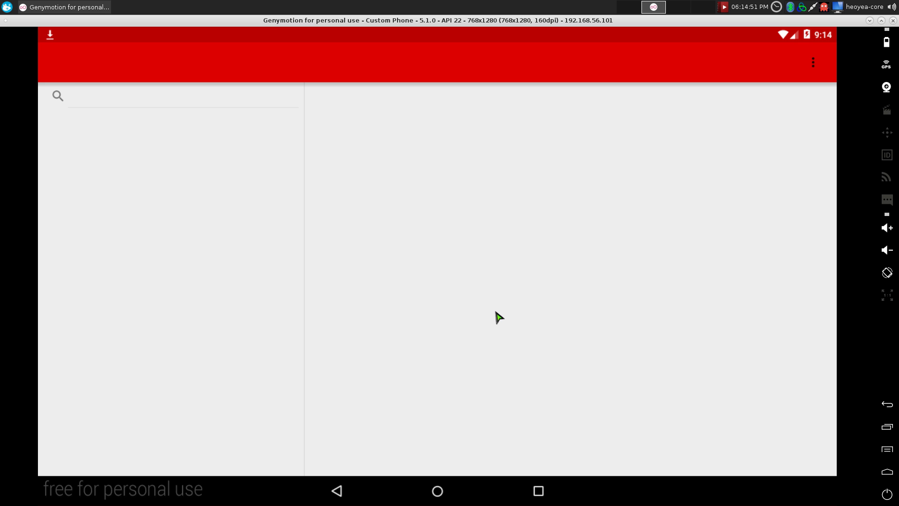
type("gotbletu")
key("Return")
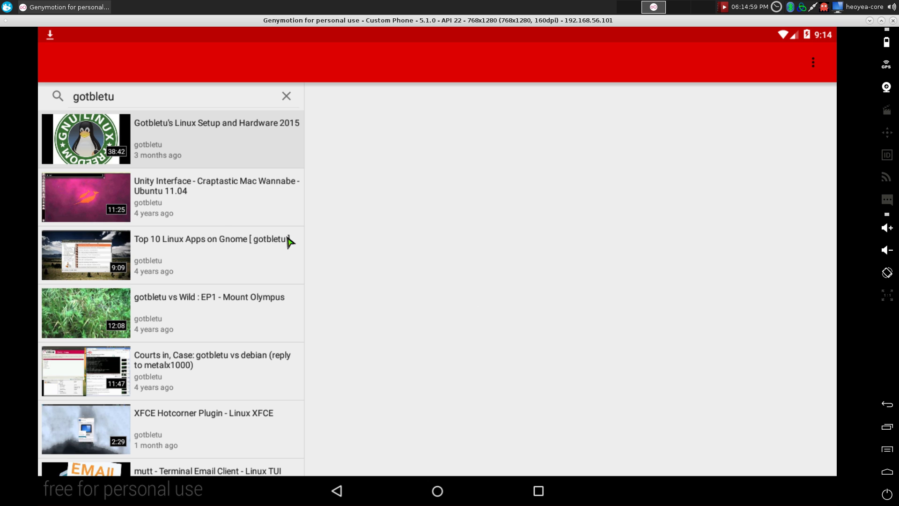
Step: Open the video "Unity Interface - Craptastic Mac Wannabe - Ubuntu 11.04" and look through its description and next-video suggestion
left_click(181, 200)
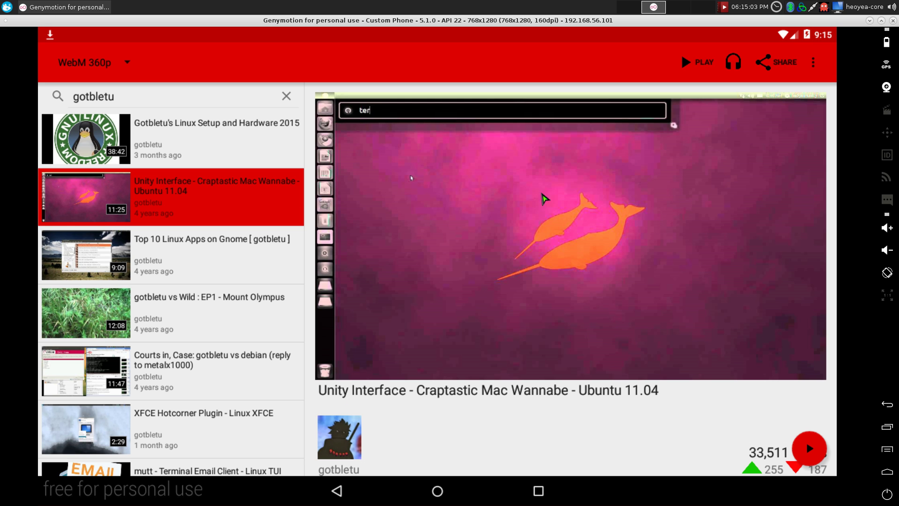
scroll(642, 221, "down", 5)
scroll(537, 266, "down", 3)
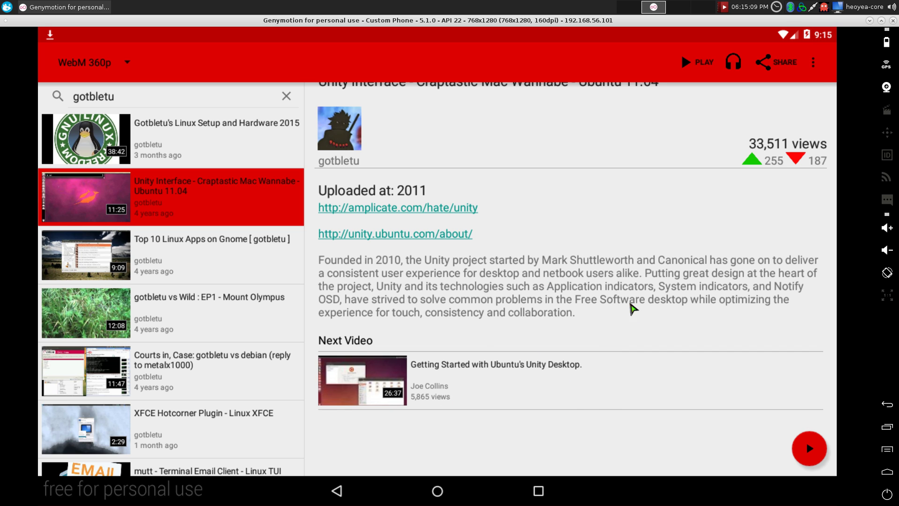
scroll(679, 267, "up", 8)
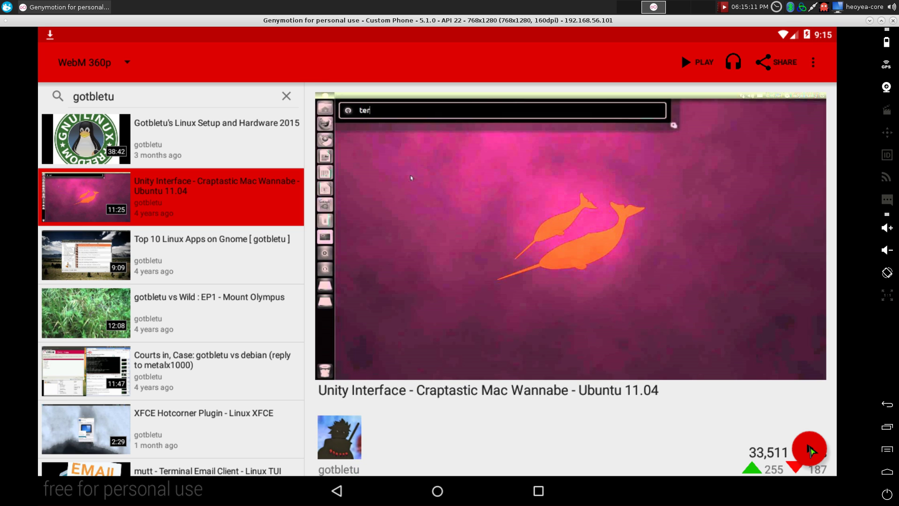
Step: Play the opened video briefly in WebM 360p, pausing it before returning to its details page
left_click(809, 445)
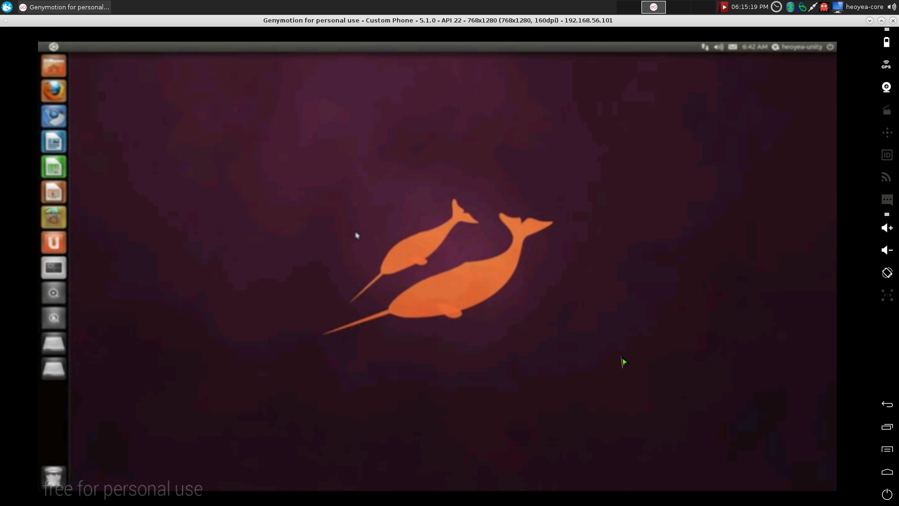
left_click(463, 439)
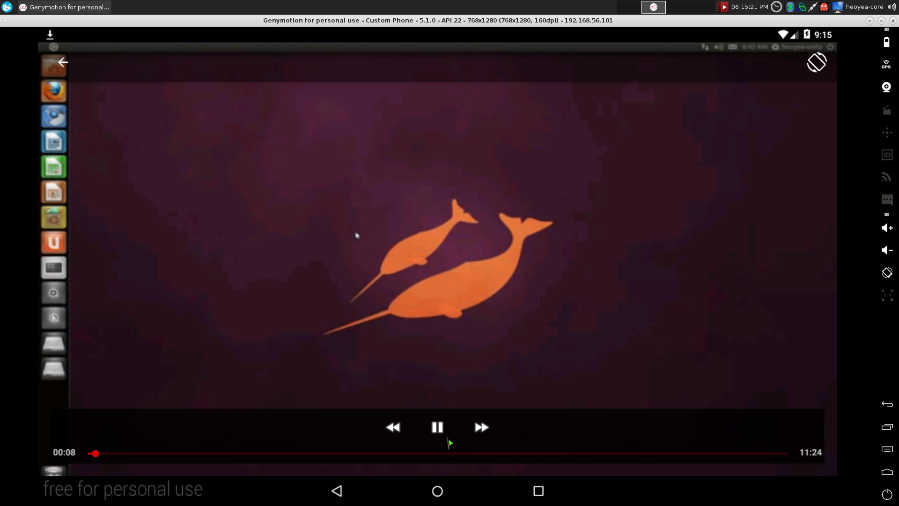
left_click(437, 427)
left_click(60, 65)
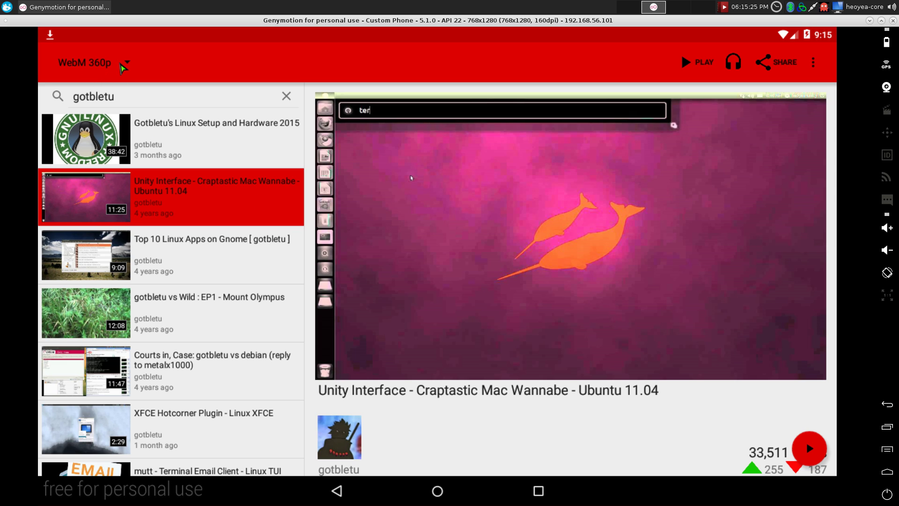
Step: Set the video's format to MPEG-4 720p and briefly play it at that resolution before returning to its details
left_click(123, 68)
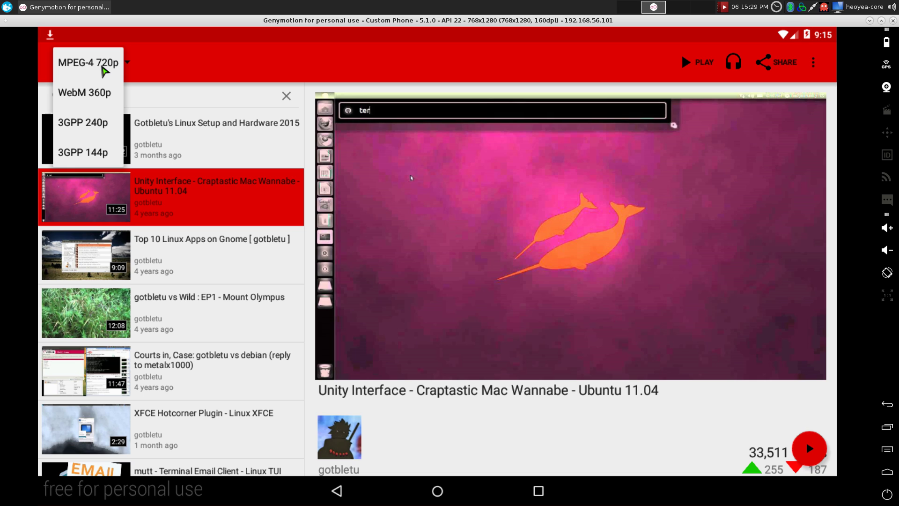
left_click(103, 70)
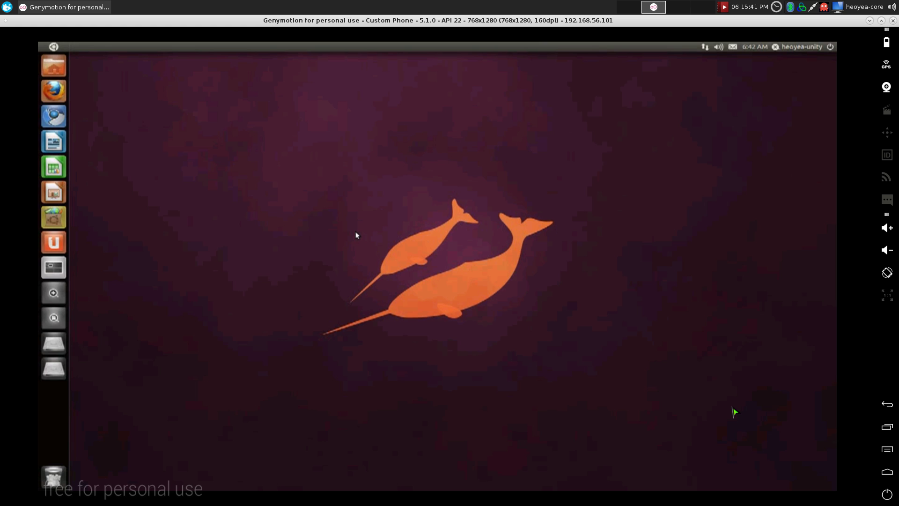
left_click(617, 255)
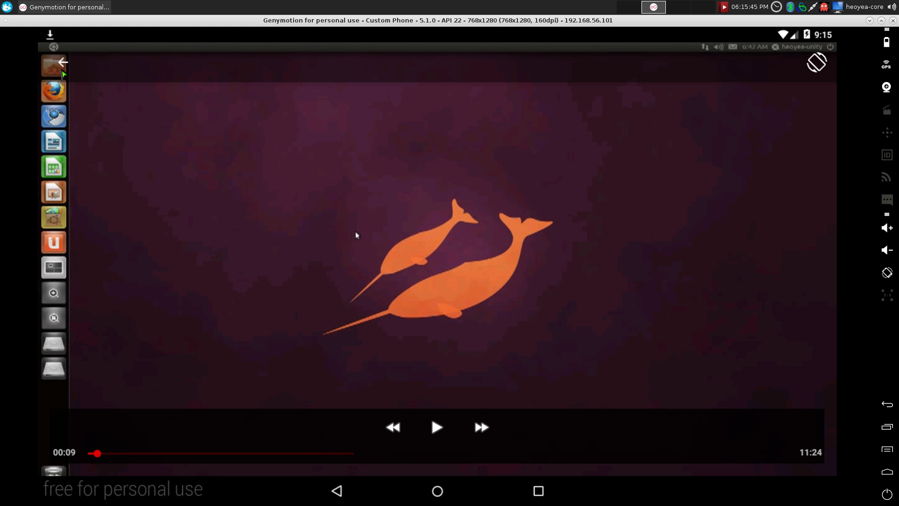
left_click(63, 64)
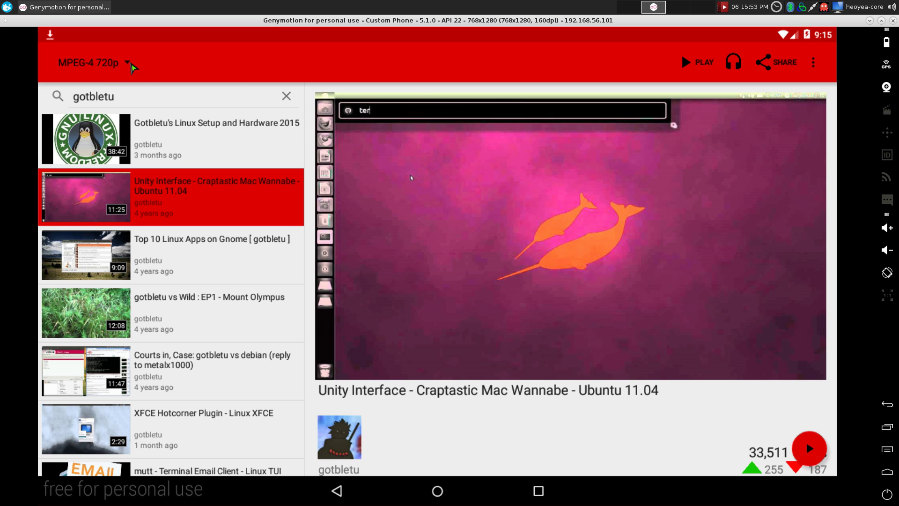
Step: Download the Unity Interface video as audio only and check the download's progress in the notifications
left_click(131, 64)
left_click(192, 69)
left_click(814, 66)
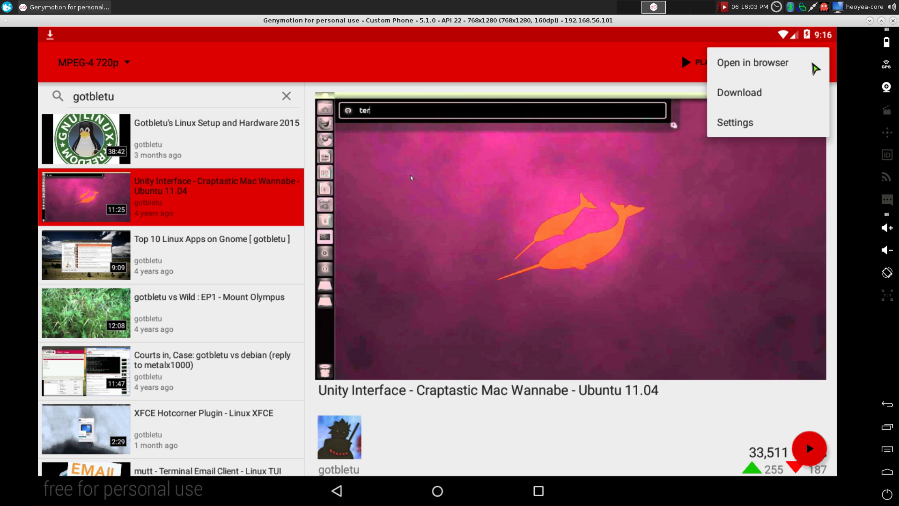
left_click(749, 93)
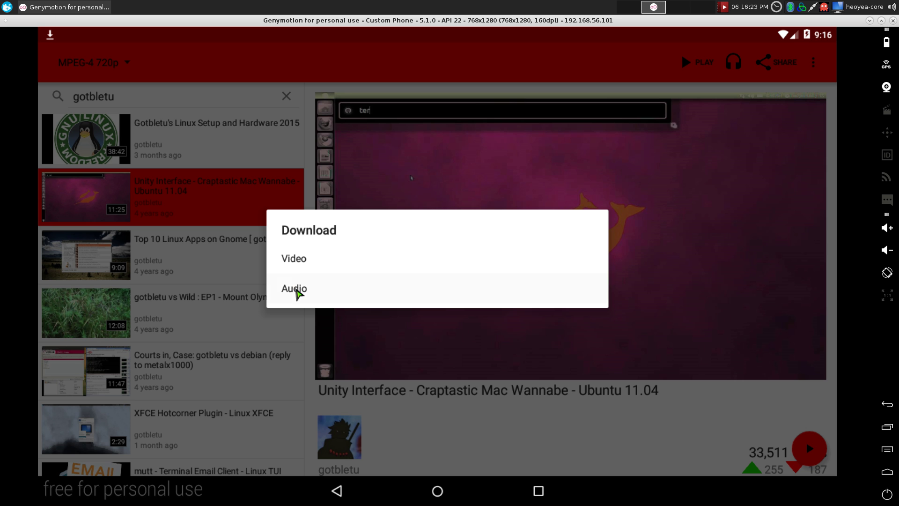
left_click(295, 289)
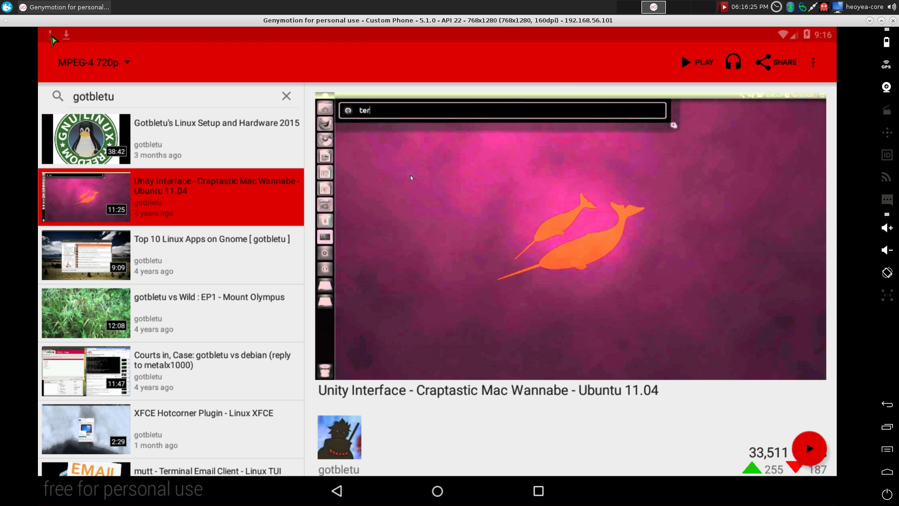
left_click_drag(52, 31, 52, 37)
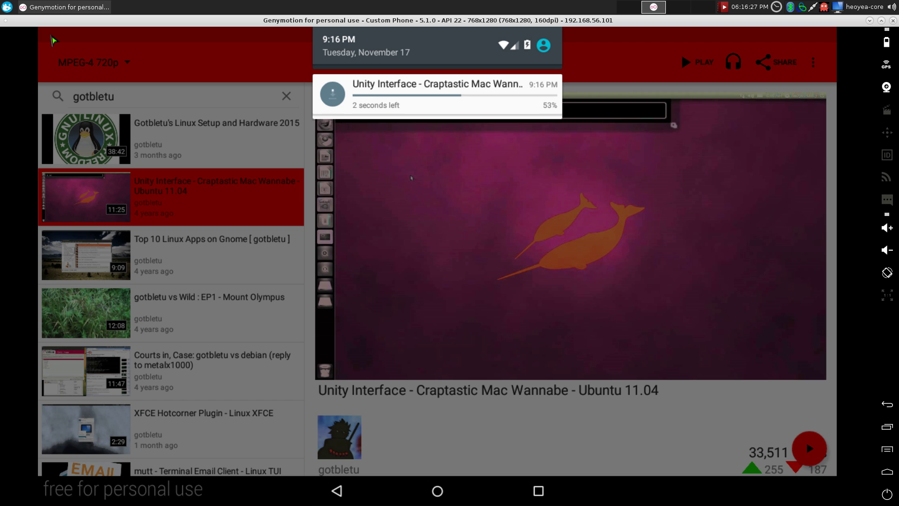
left_click(504, 427)
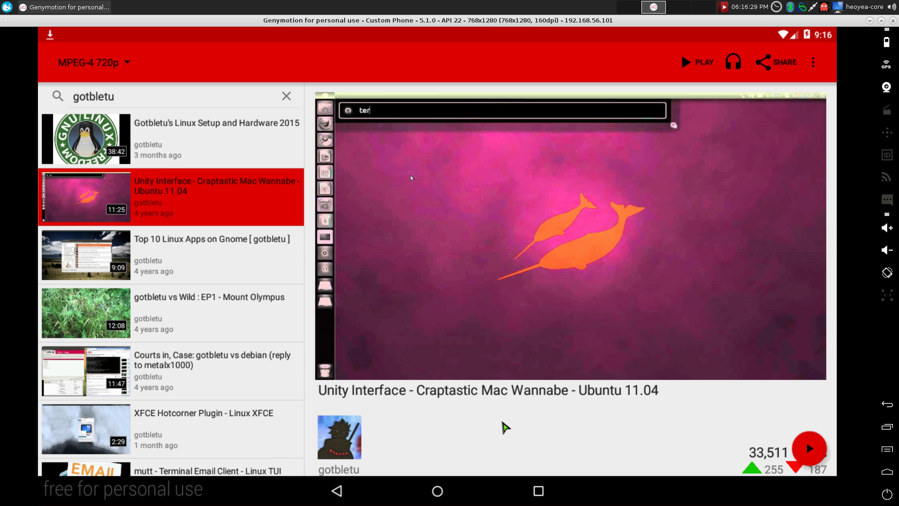
Step: Switch to Ghost Commander and preview the downloaded Unity Interface m4a file, skipping about a fifth of the way in and pausing
left_click(437, 492)
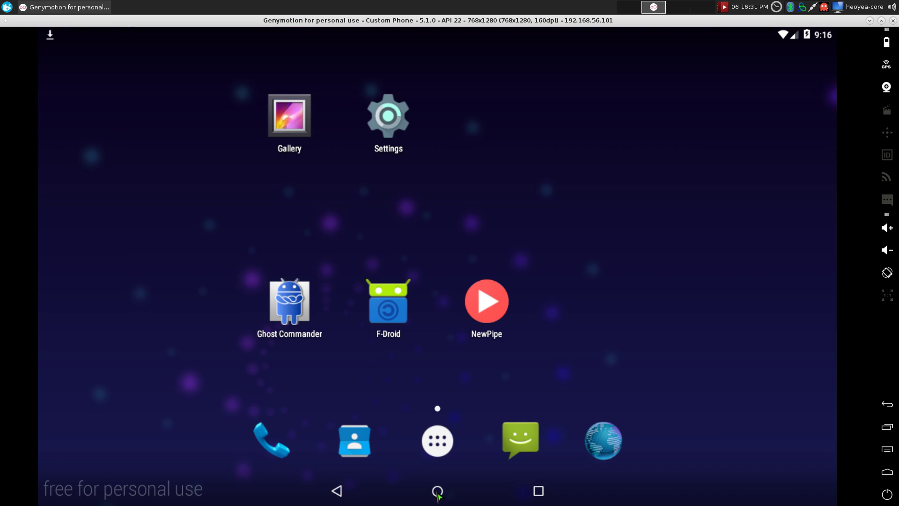
left_click(295, 313)
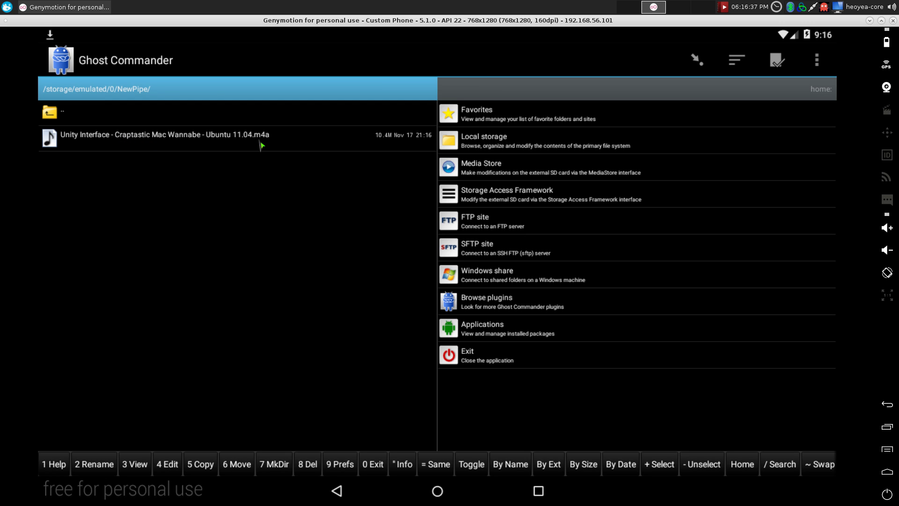
left_click(190, 140)
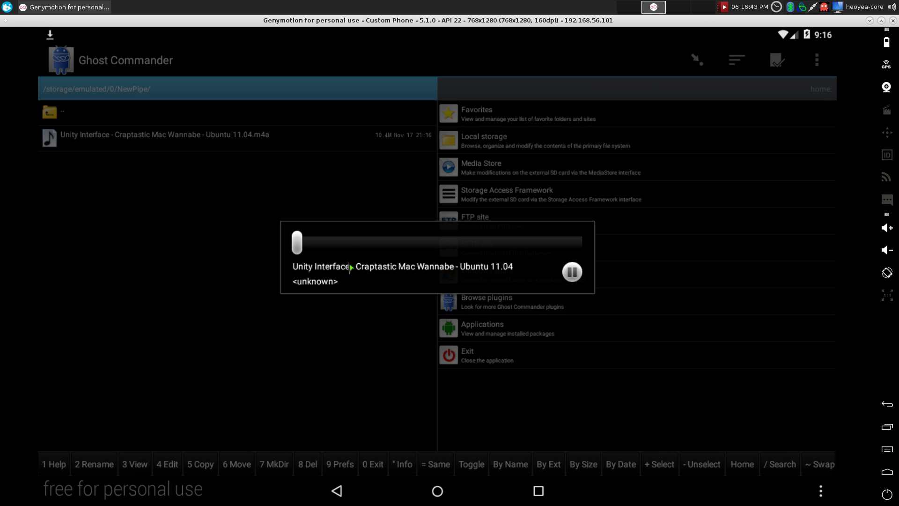
left_click(355, 244)
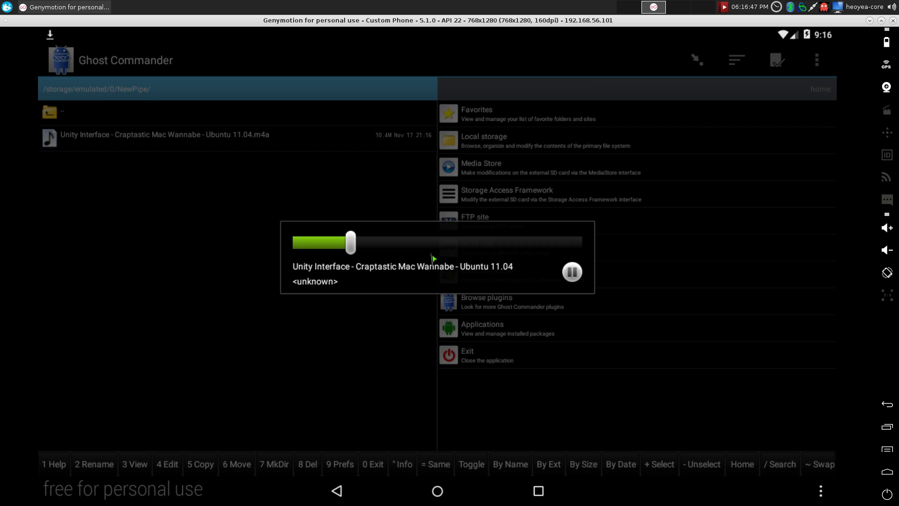
left_click(572, 273)
Step: Switch back to NewPipe and inspect the download location in its settings, leaving the path as it is
left_click(438, 492)
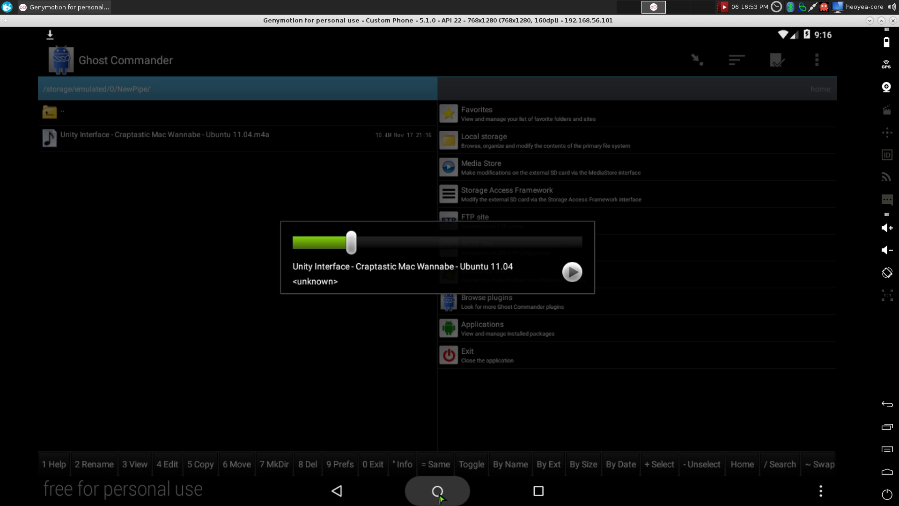
left_click(487, 290)
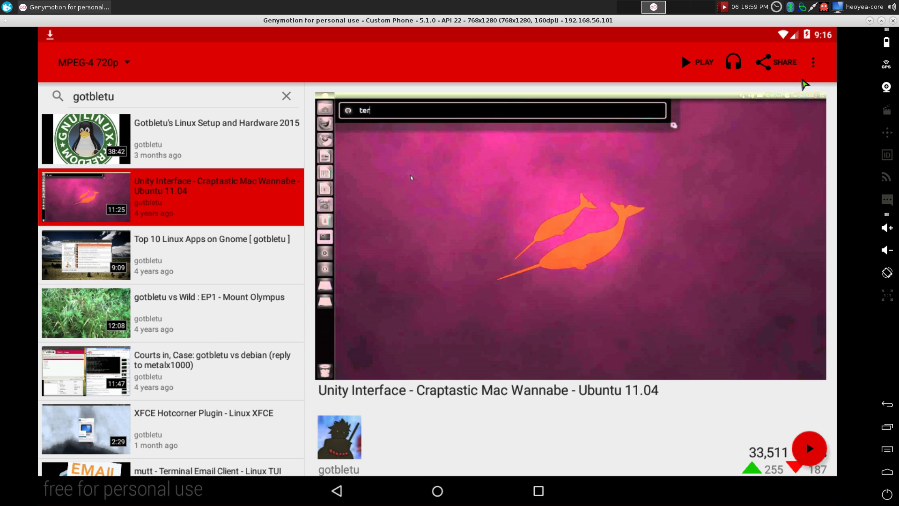
left_click(812, 66)
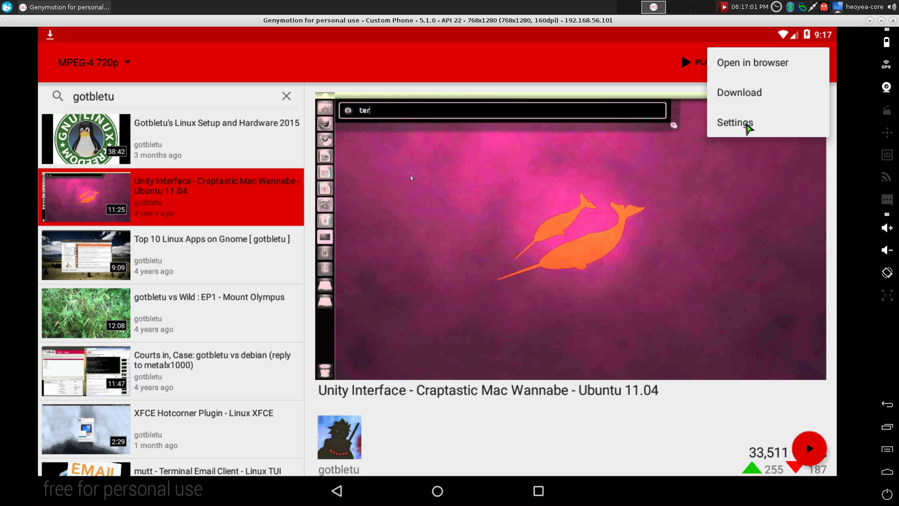
left_click(735, 122)
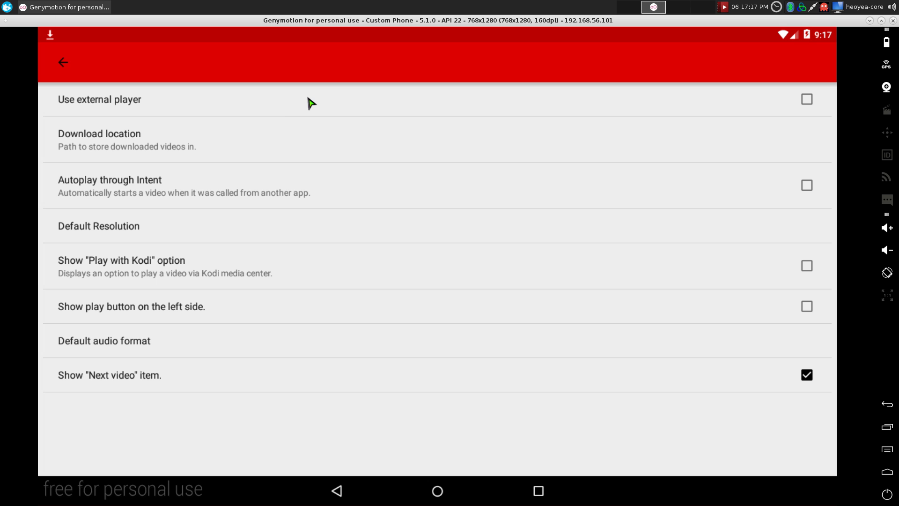
left_click(132, 143)
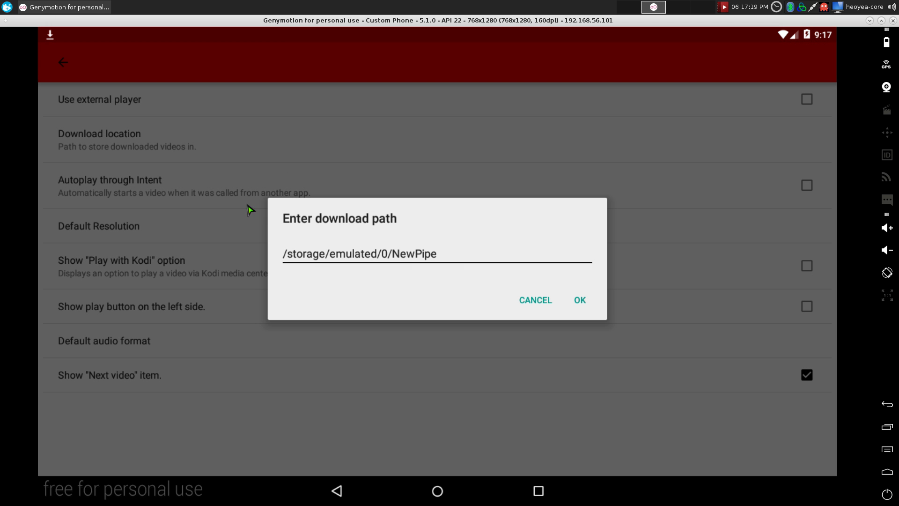
left_click(534, 304)
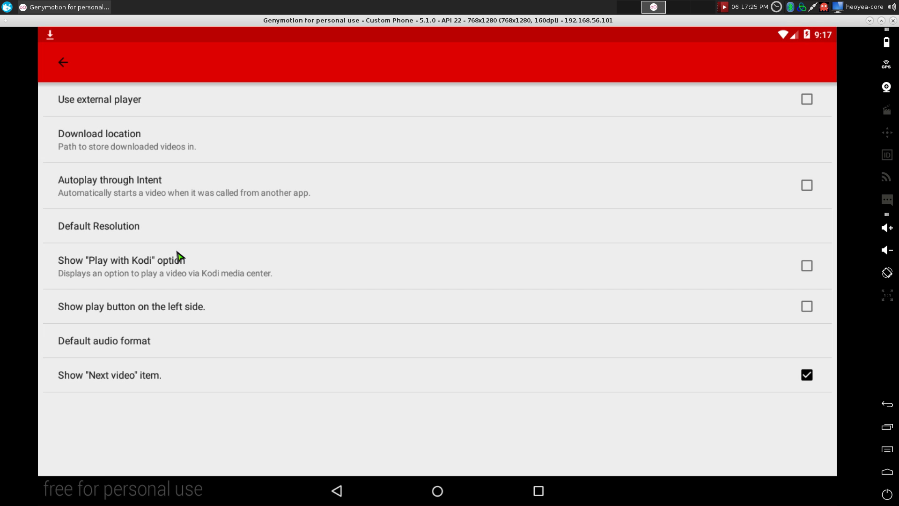
Step: Inspect the options for default resolution and default audio format without changing them, and leave the settings
left_click(103, 228)
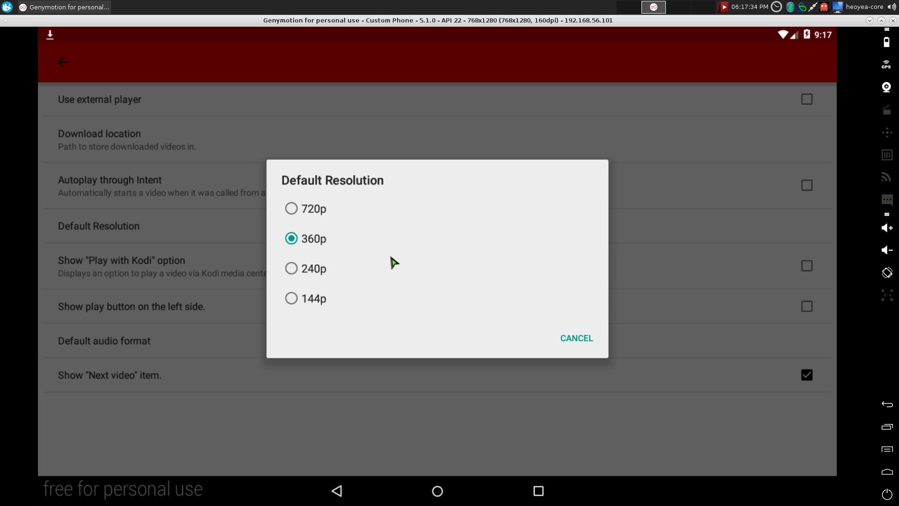
left_click(577, 339)
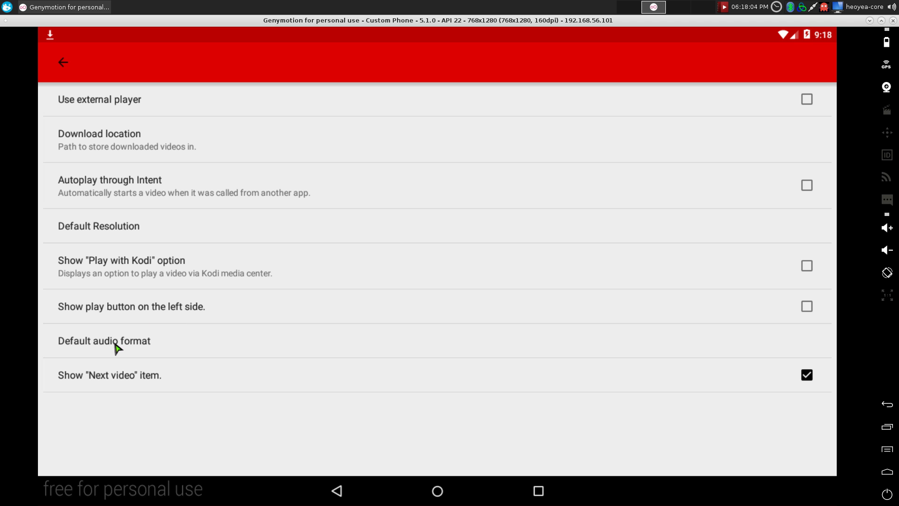
left_click(173, 346)
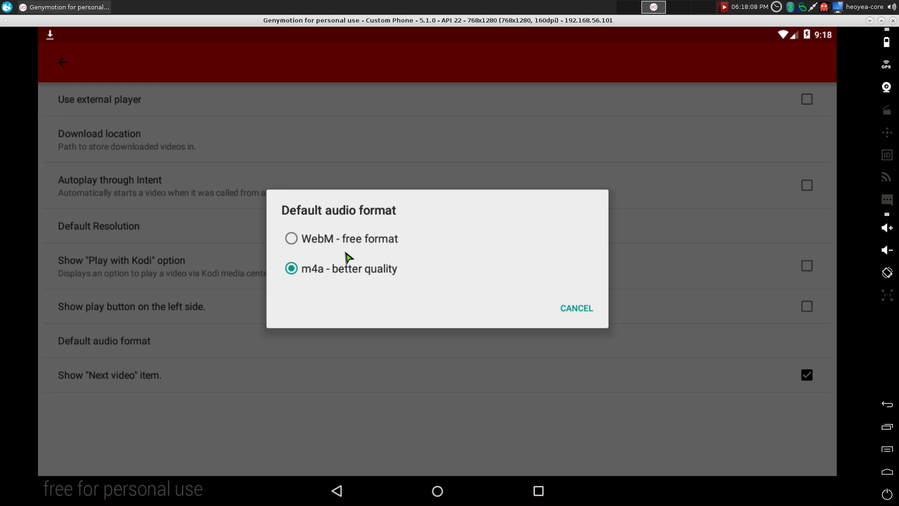
left_click(585, 310)
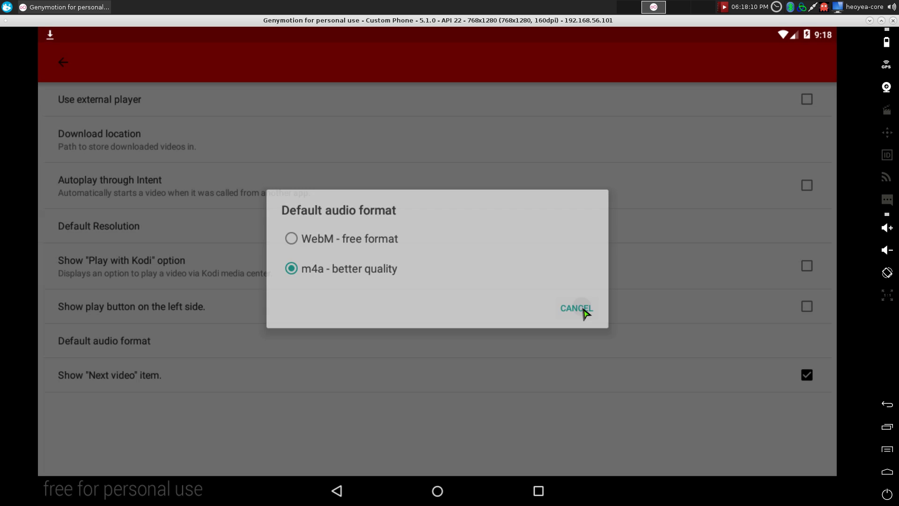
left_click(340, 493)
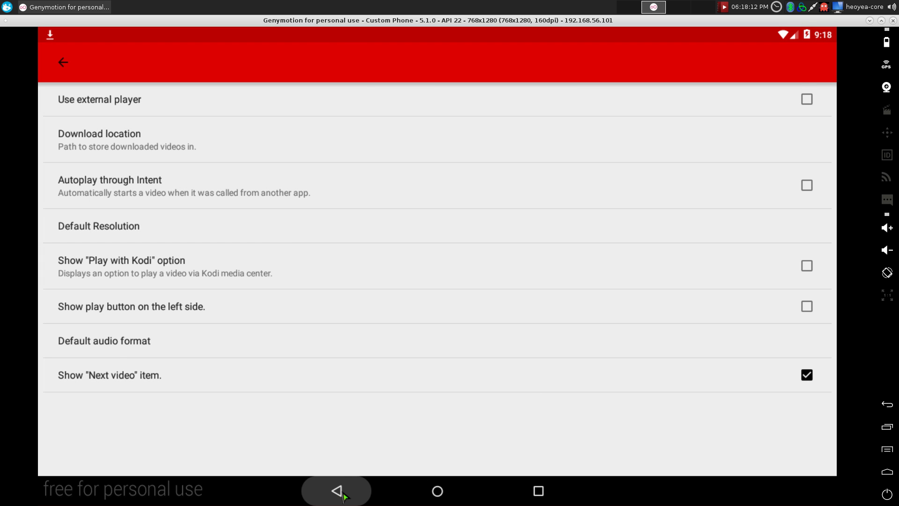
Step: Review the Unity Interface video's details page, including its description, links, ratings and next-video suggestion
scroll(582, 337, "down", 1)
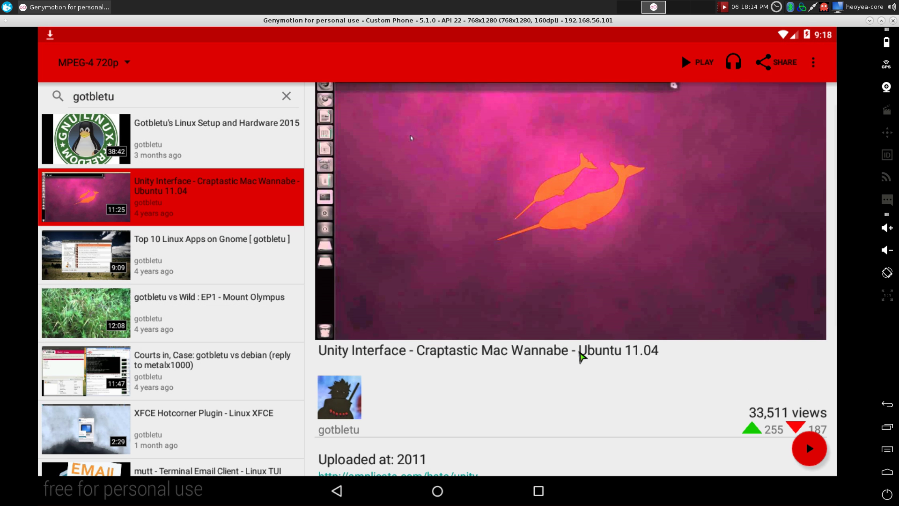
scroll(581, 356, "up", 1)
scroll(581, 359, "down", 3)
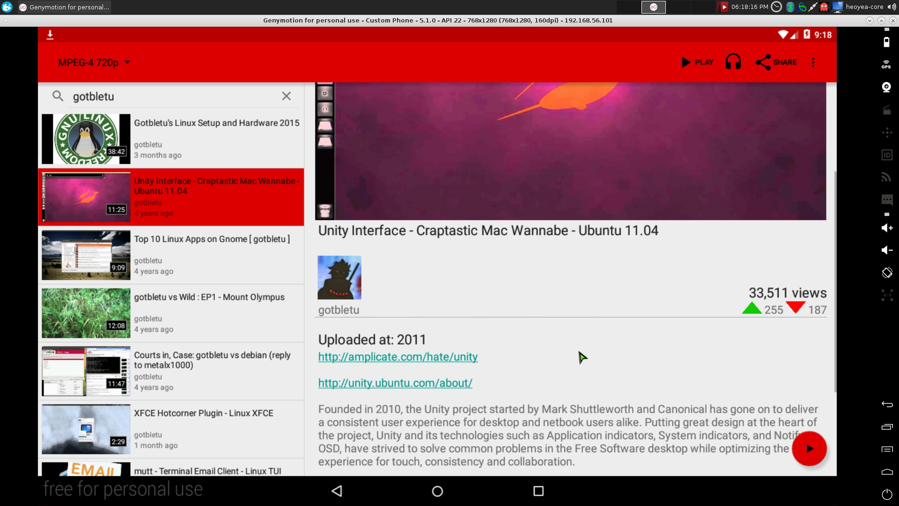
scroll(602, 305, "down", 3)
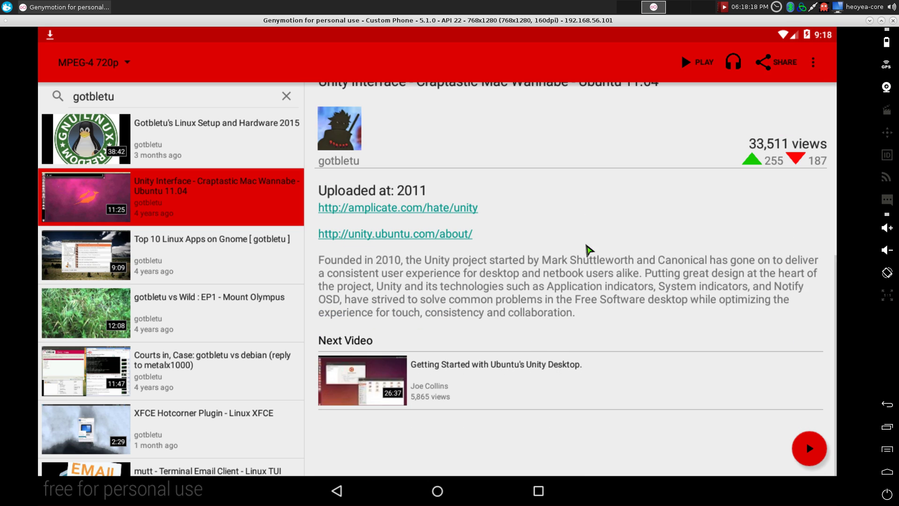
scroll(487, 269, "up", 4)
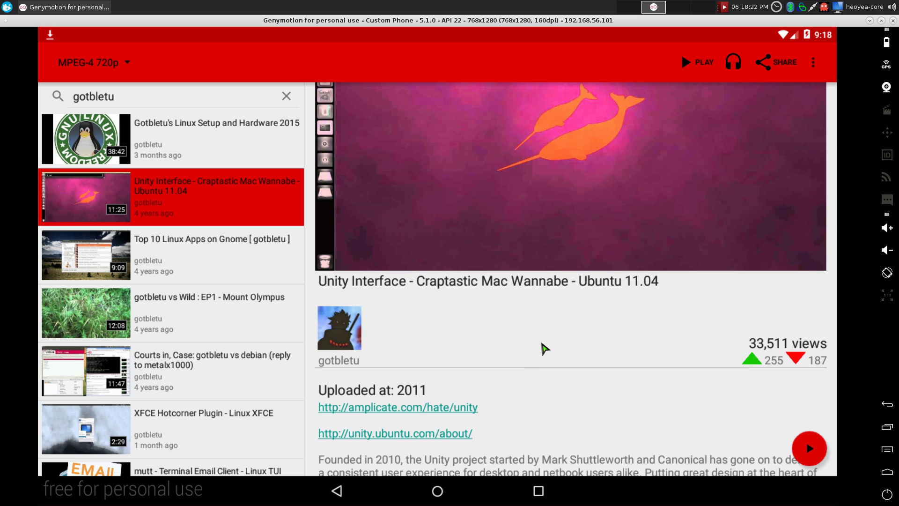
scroll(544, 349, "down", 2)
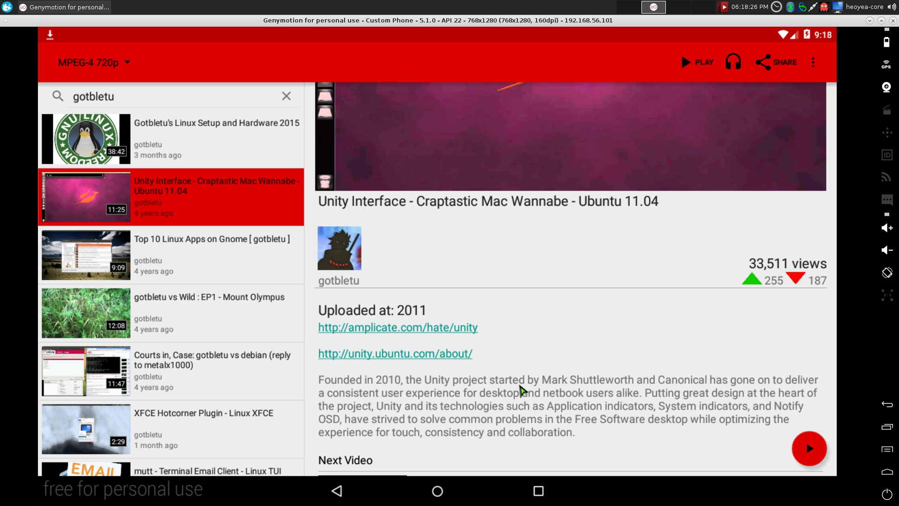
scroll(522, 390, "up", 3)
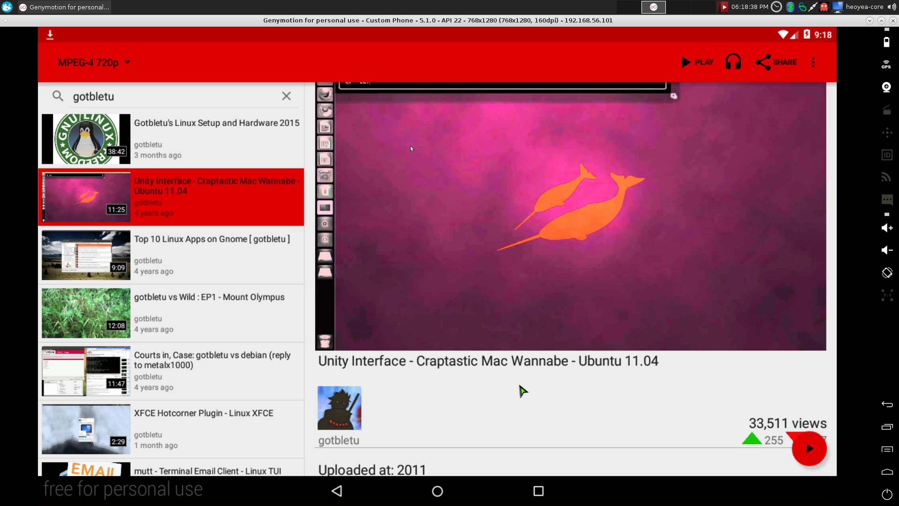
scroll(538, 402, "up", 1)
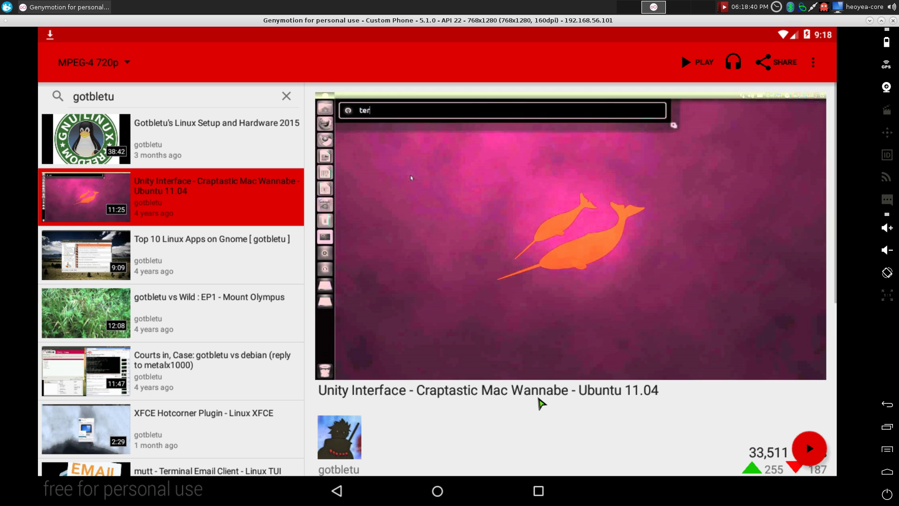